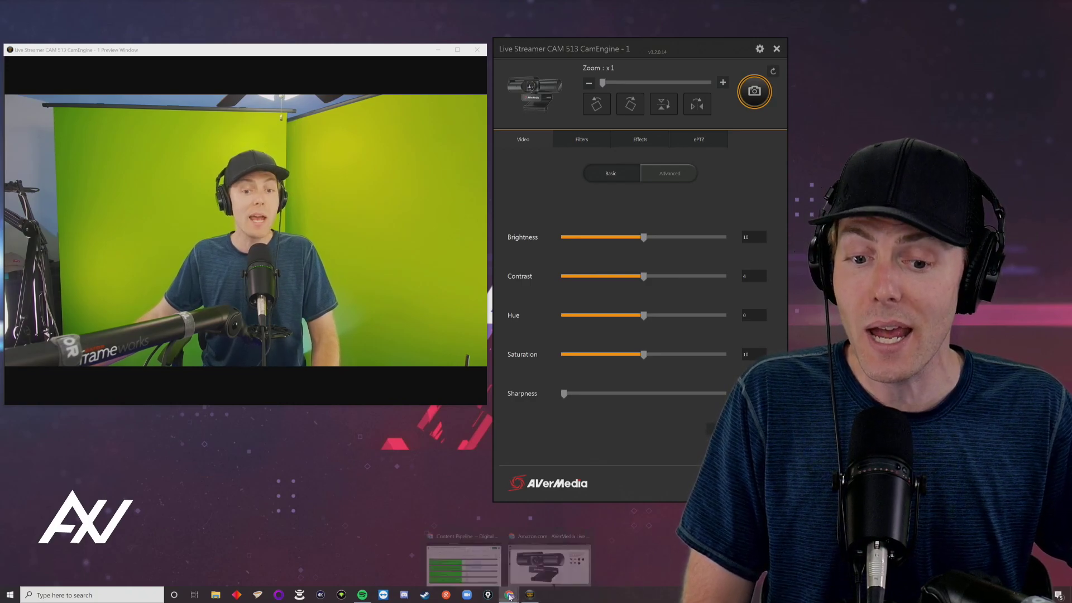
Switch to Chrome to view the AVerMedia Live Streamer CAM 513 product image on Amazon, and minimize the browser
{"action": "left_click", "coordinate": [527, 555]}
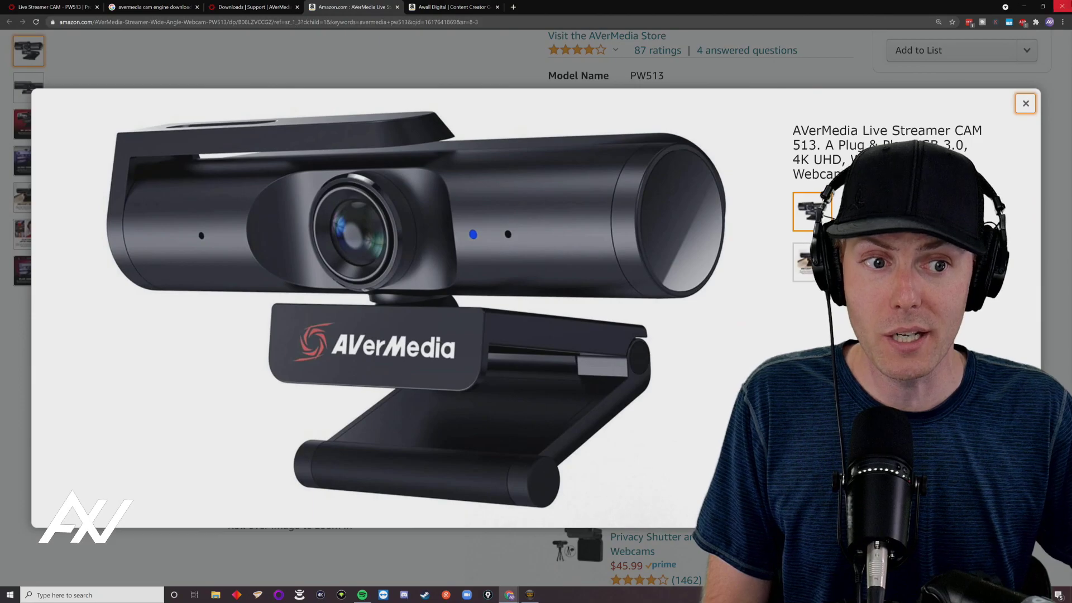
{"action": "left_click", "coordinate": [1026, 6]}
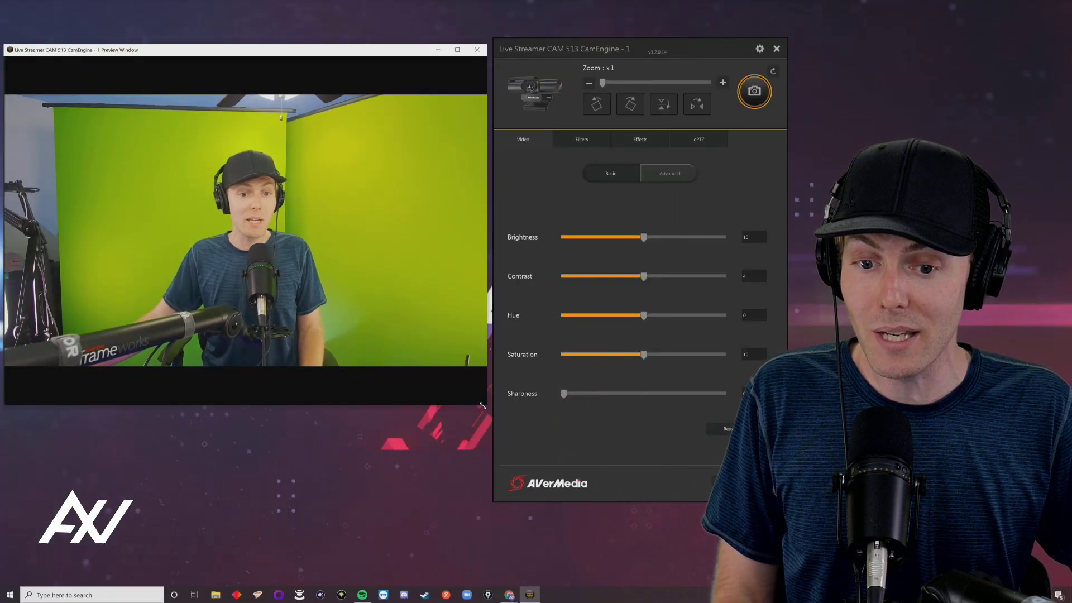
Enlarge the preview window slightly and review the CamEngine settings for video quality and AI noise cancellation
{"action": "left_click_drag", "start_coordinate": [482, 405], "coordinate": [485, 408]}
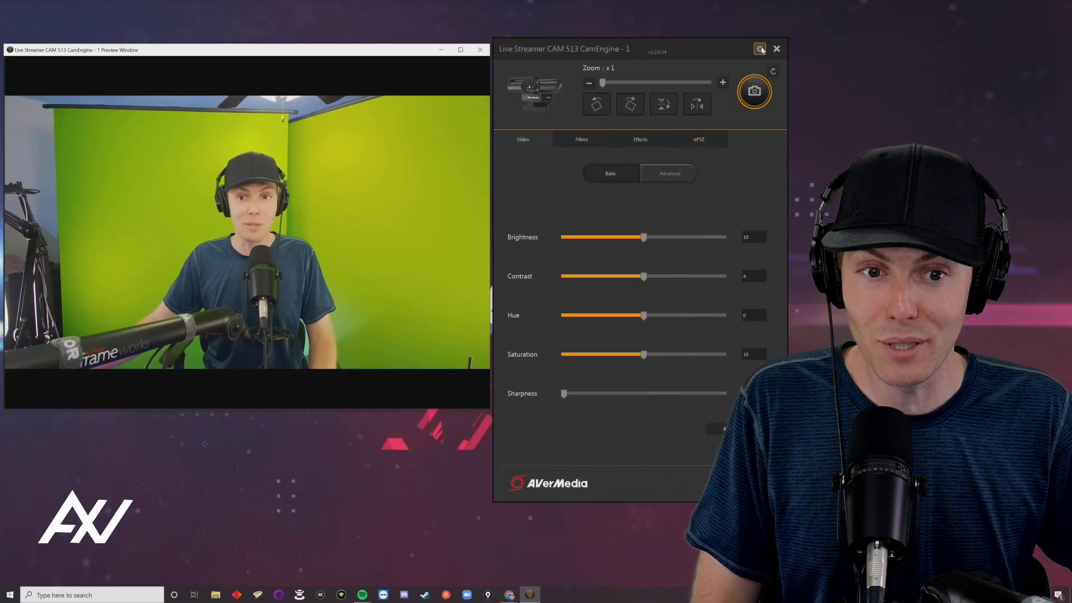
{"action": "left_click", "coordinate": [761, 49]}
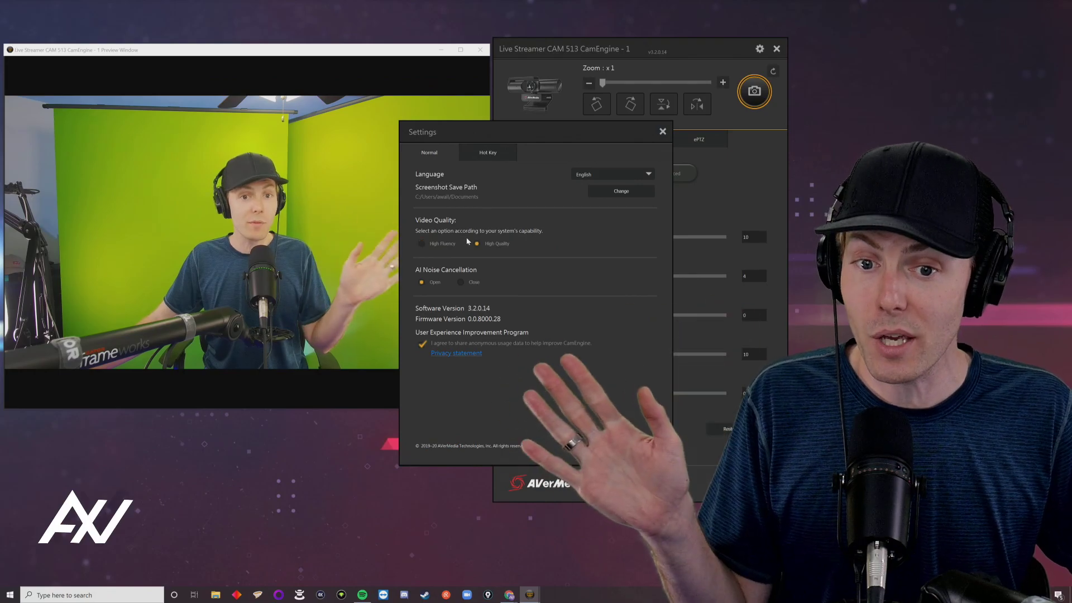
{"action": "left_click", "coordinate": [621, 446]}
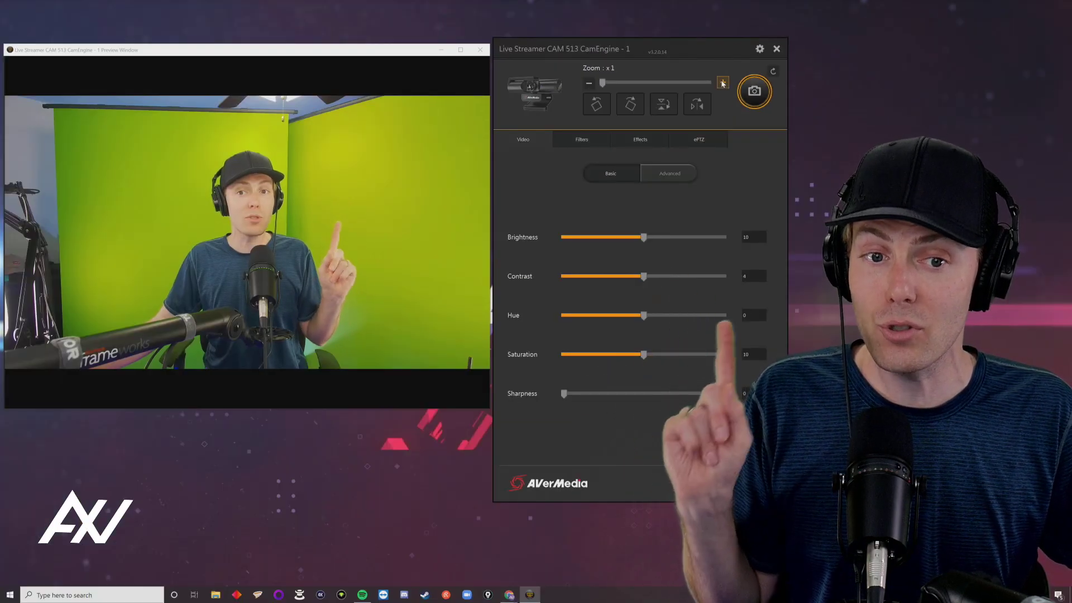
Zoom the camera in to x1.3 and raise the video sharpness to its maximum
{"action": "left_click", "coordinate": [724, 83]}
{"action": "left_click", "coordinate": [724, 83]}
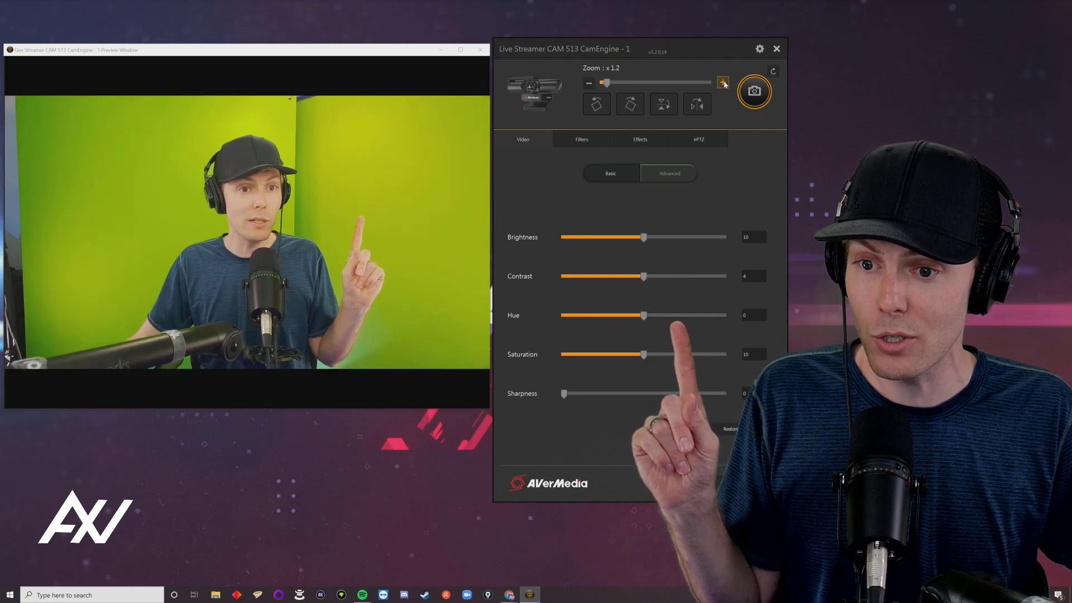
{"action": "left_click", "coordinate": [724, 82]}
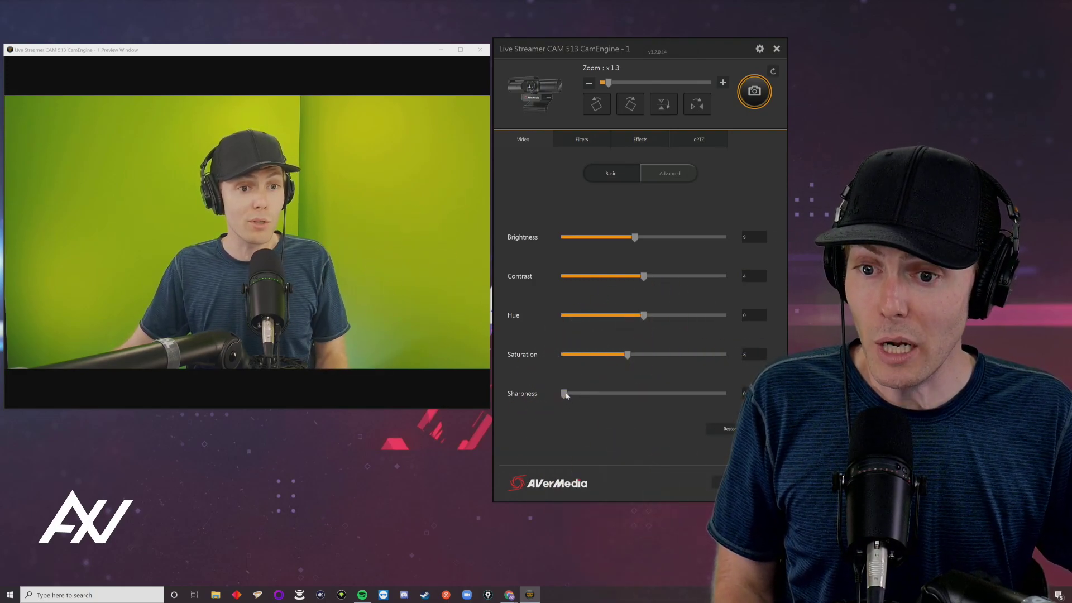
{"action": "left_click_drag", "start_coordinate": [566, 395], "coordinate": [621, 397]}
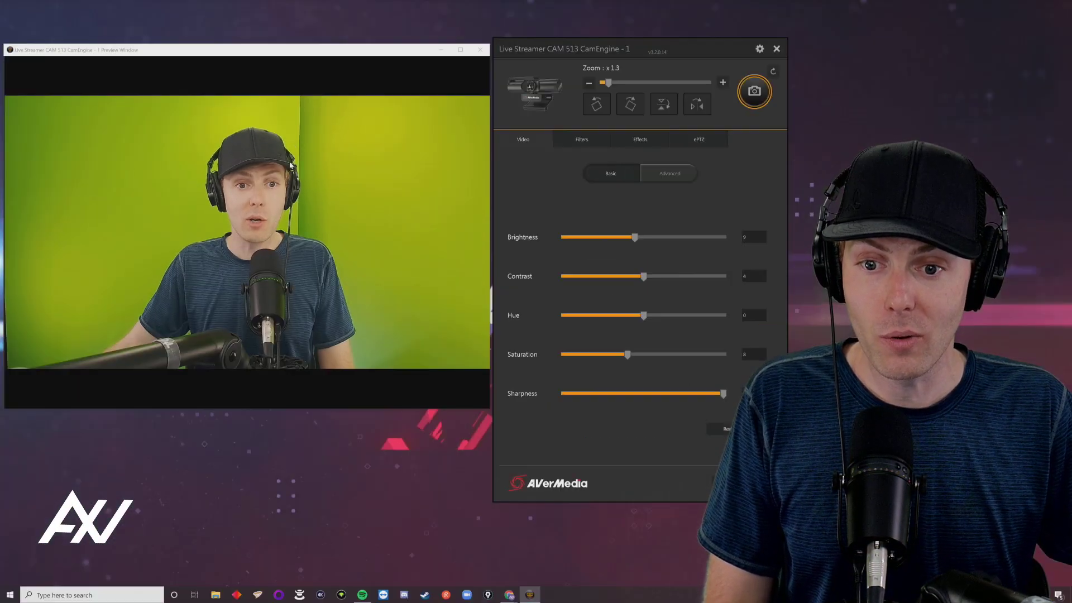
Enable the Skin Tone and Smoothing filters and compare the filtered image with the original
{"action": "left_click", "coordinate": [580, 143]}
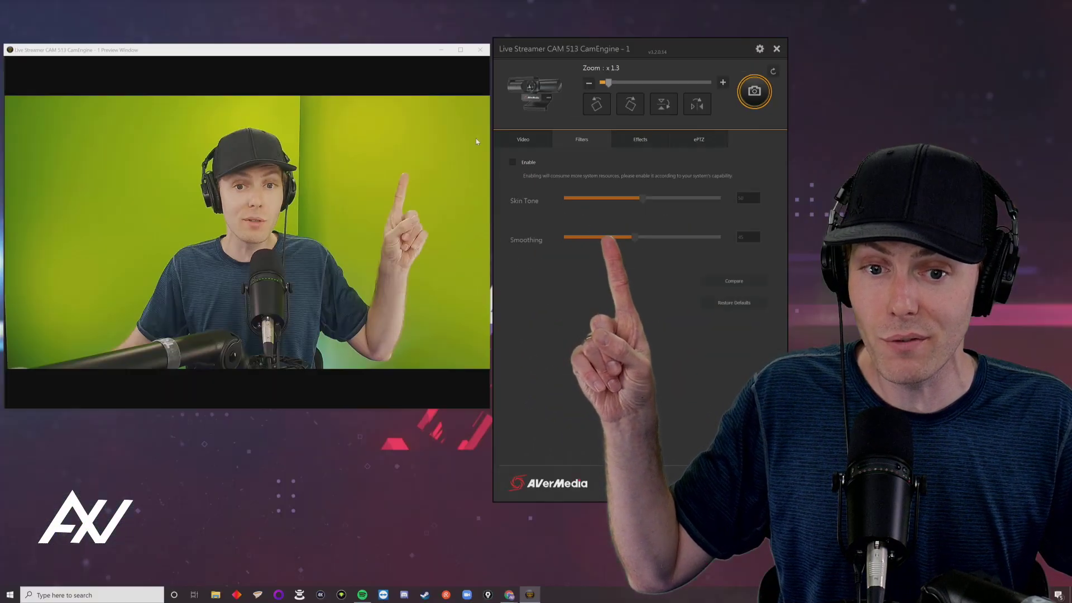
{"action": "left_click", "coordinate": [585, 210]}
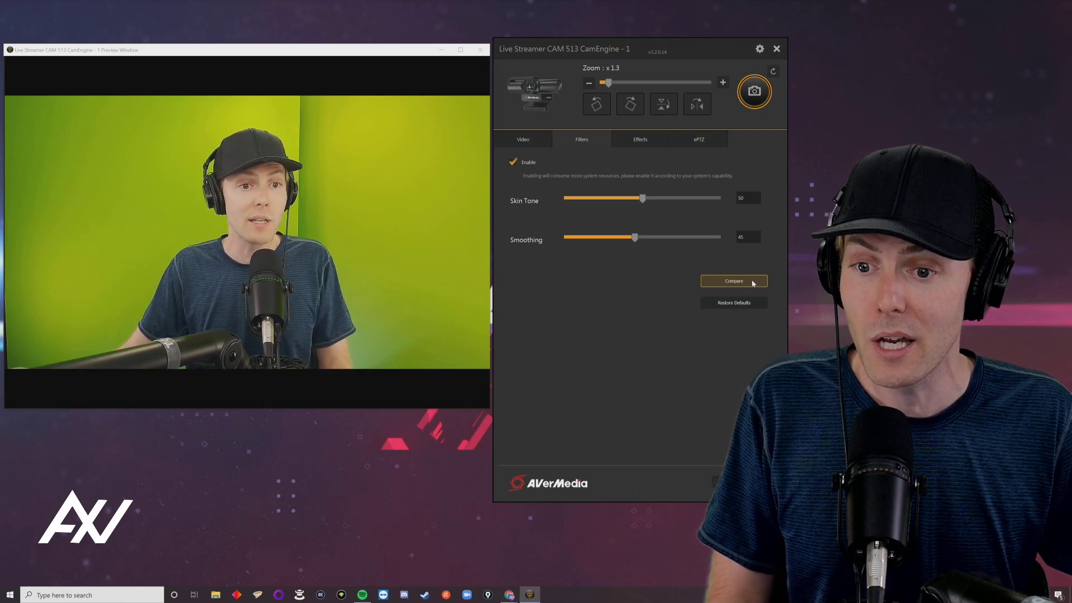
{"action": "left_click", "coordinate": [751, 283]}
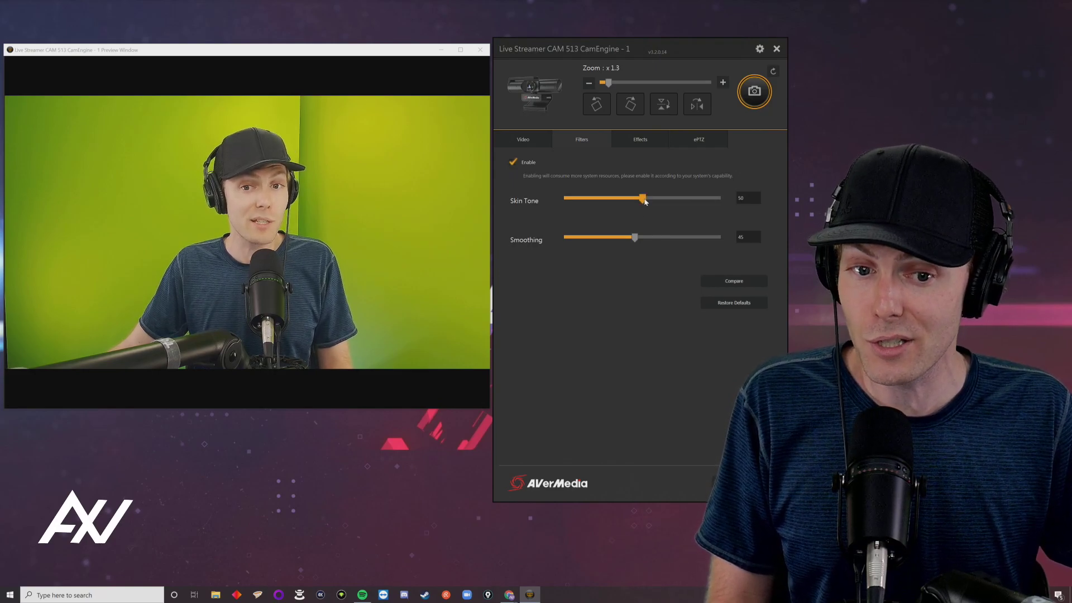
Try the Skin Tone filter at 100 and at a low value, and set it back to 50
{"action": "left_click_drag", "start_coordinate": [645, 201], "coordinate": [747, 204]}
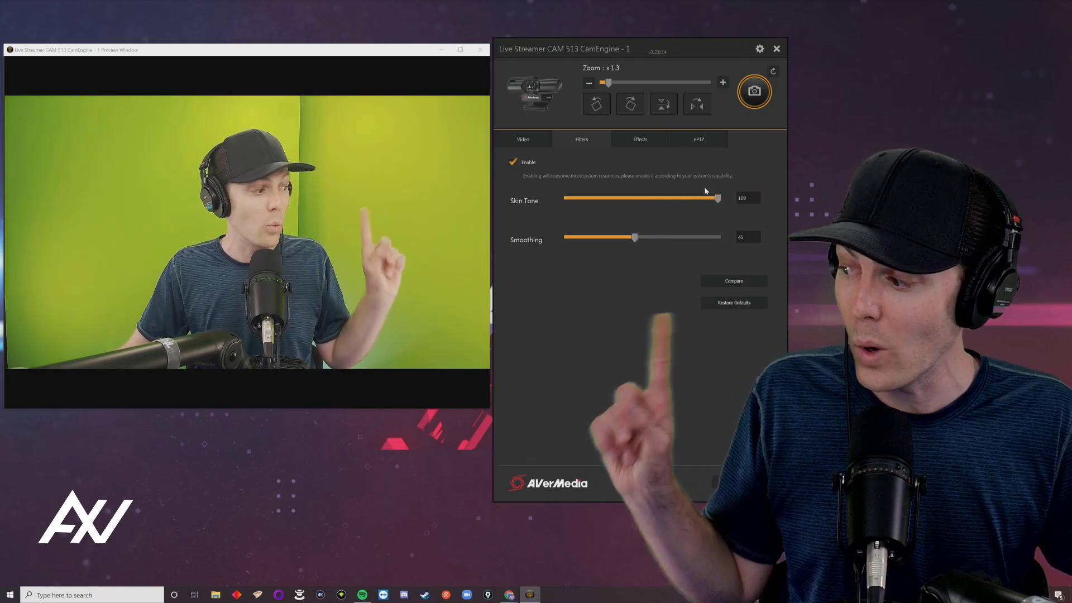
{"action": "left_click_drag", "start_coordinate": [718, 199], "coordinate": [640, 201]}
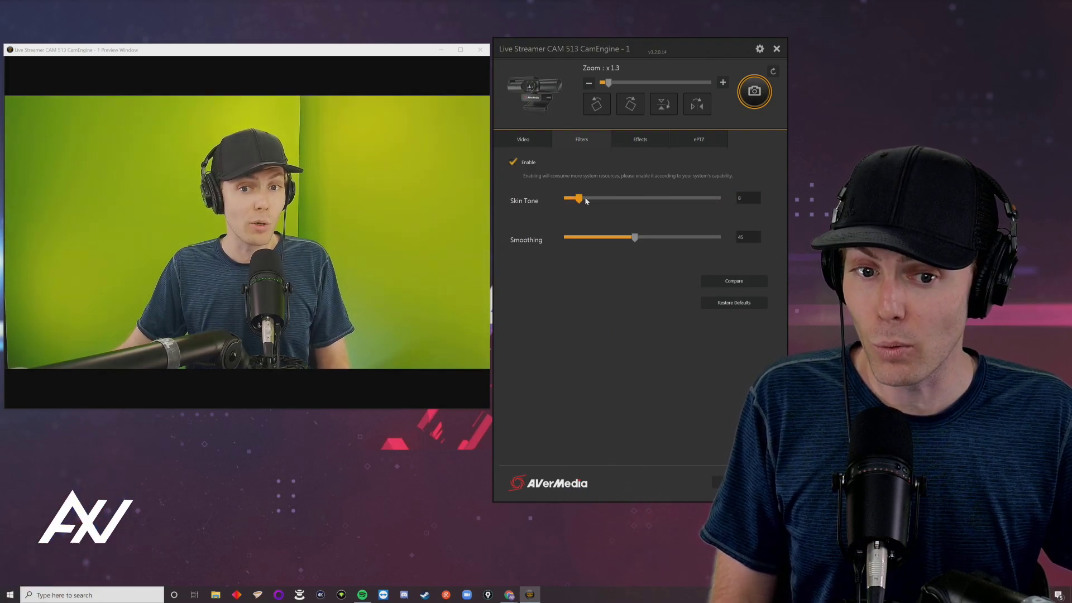
{"action": "left_click_drag", "start_coordinate": [644, 200], "coordinate": [584, 199]}
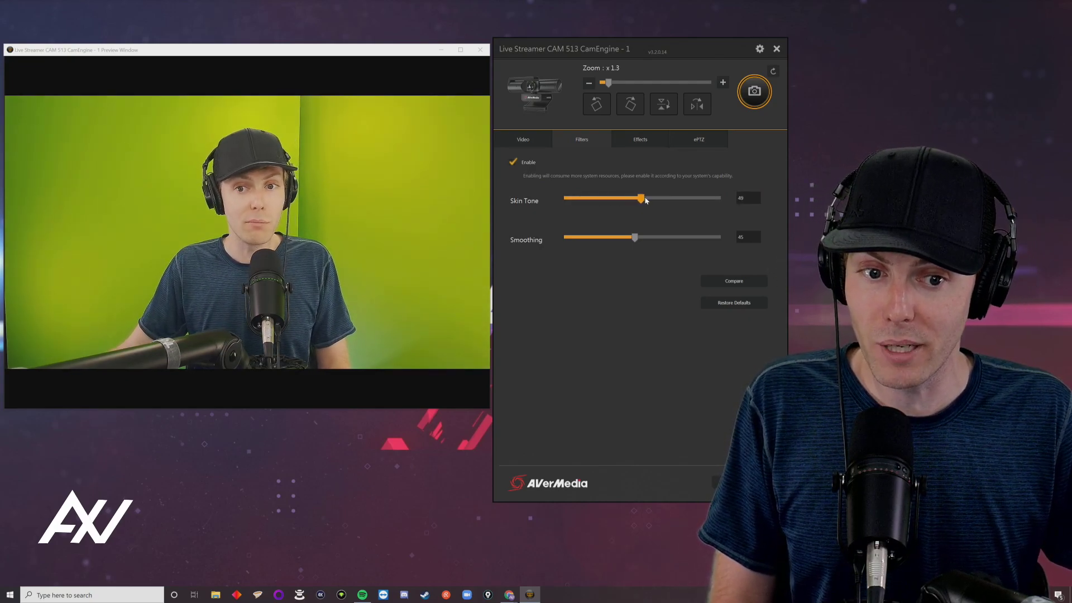
{"action": "left_click_drag", "start_coordinate": [646, 201], "coordinate": [643, 200]}
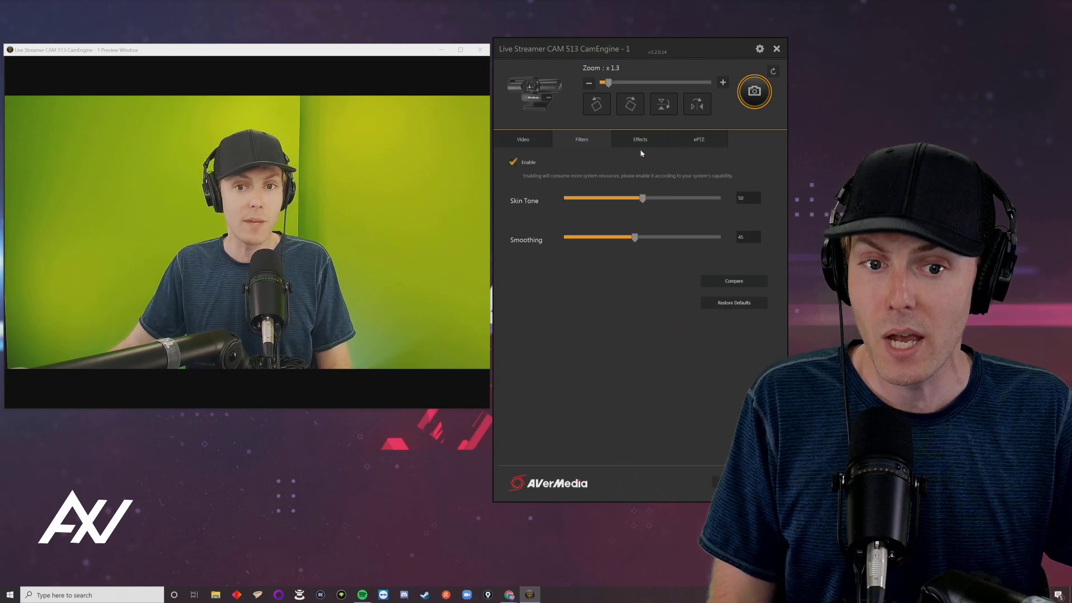
Review the Effects and ePTZ options, and return to the basic video settings
{"action": "left_click", "coordinate": [641, 141]}
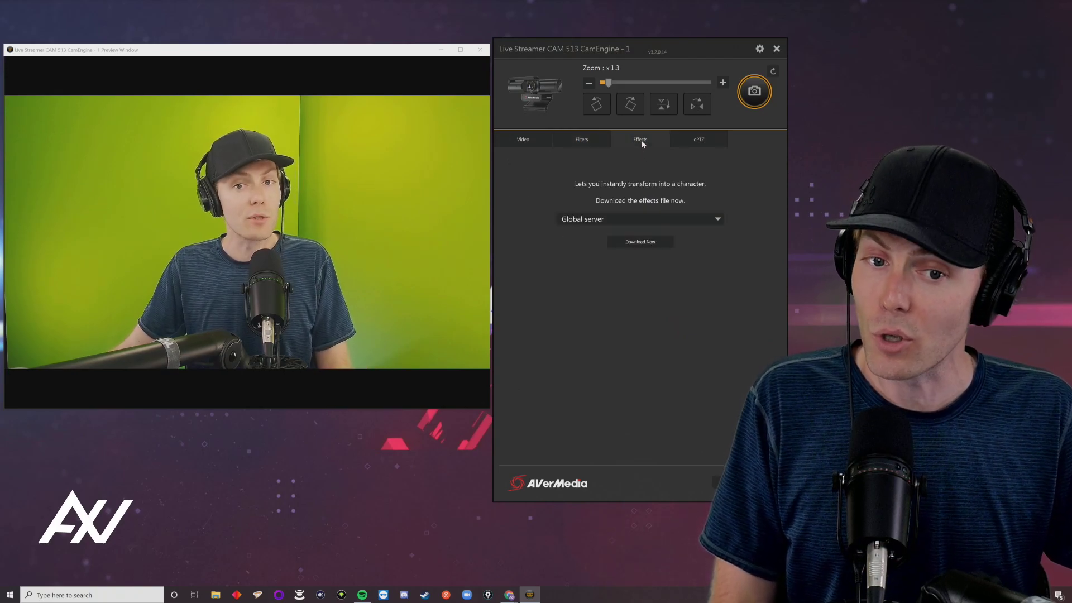
{"action": "left_click", "coordinate": [699, 142]}
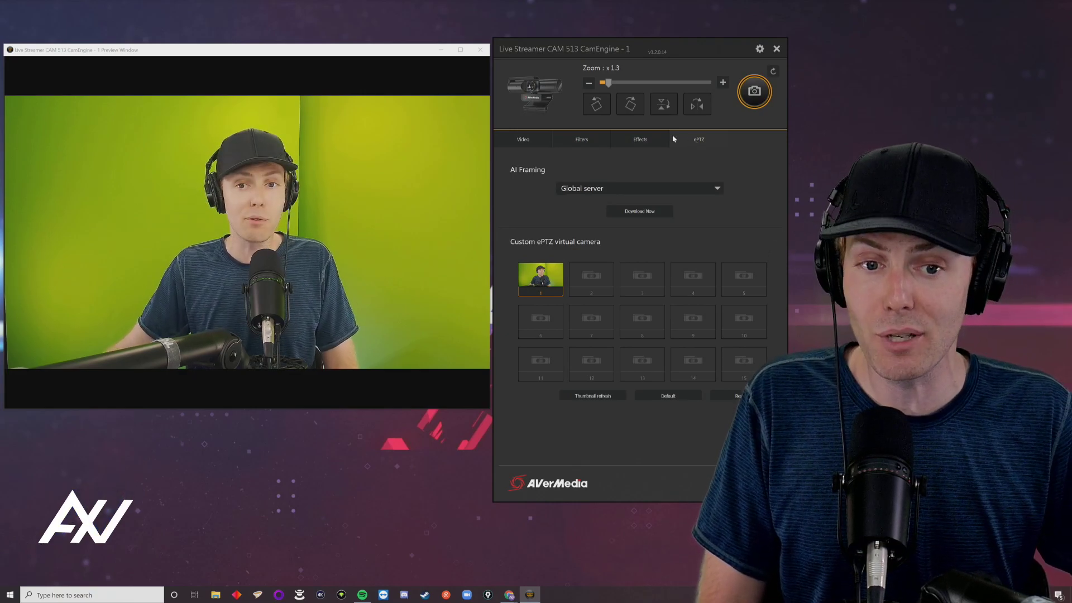
{"action": "left_click", "coordinate": [648, 142]}
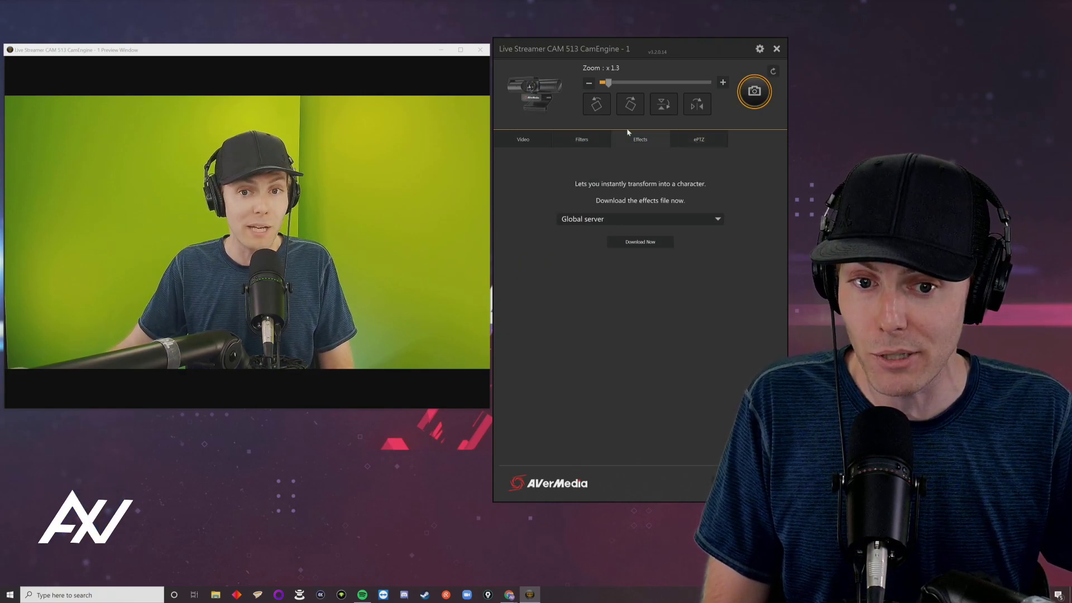
{"action": "left_click", "coordinate": [585, 142]}
{"action": "left_click", "coordinate": [538, 141]}
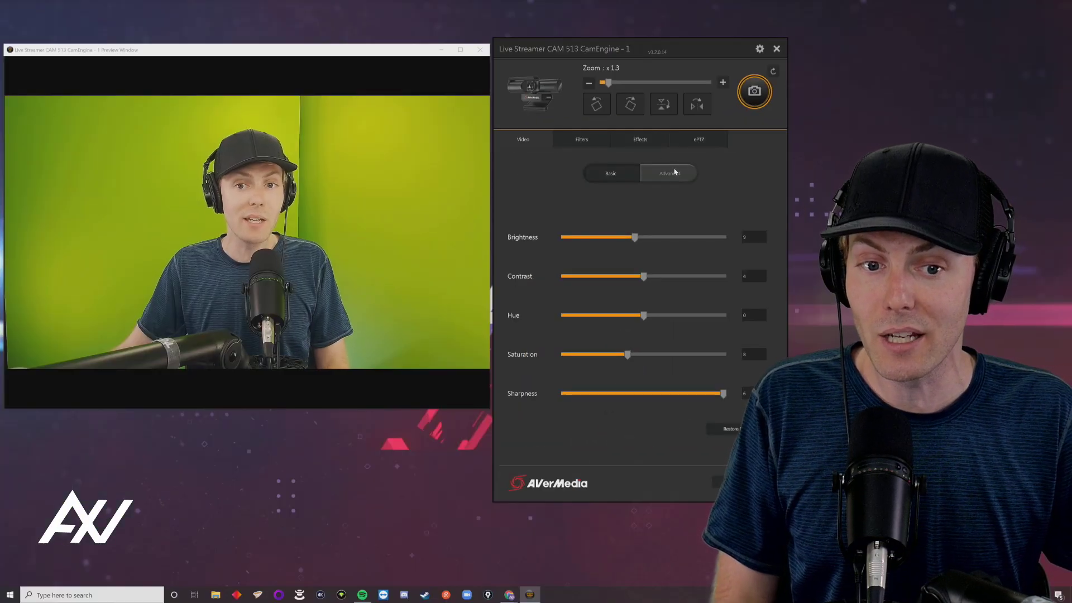
Try manual white balance and exposure in the advanced video settings, and restore automatic control of both
{"action": "left_click", "coordinate": [675, 172]}
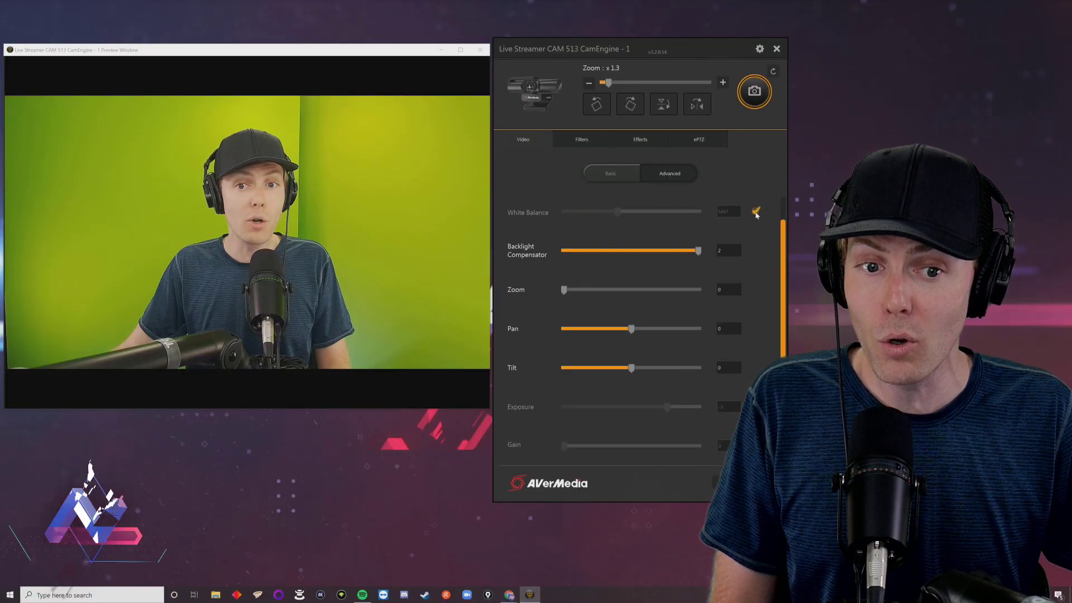
{"action": "left_click", "coordinate": [756, 211]}
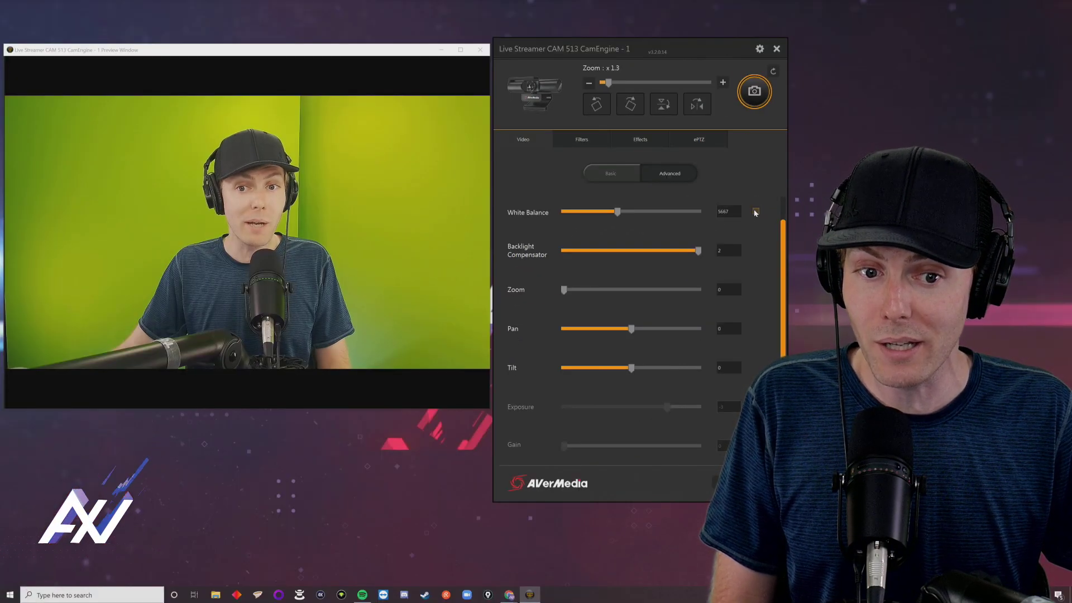
{"action": "left_click", "coordinate": [756, 406]}
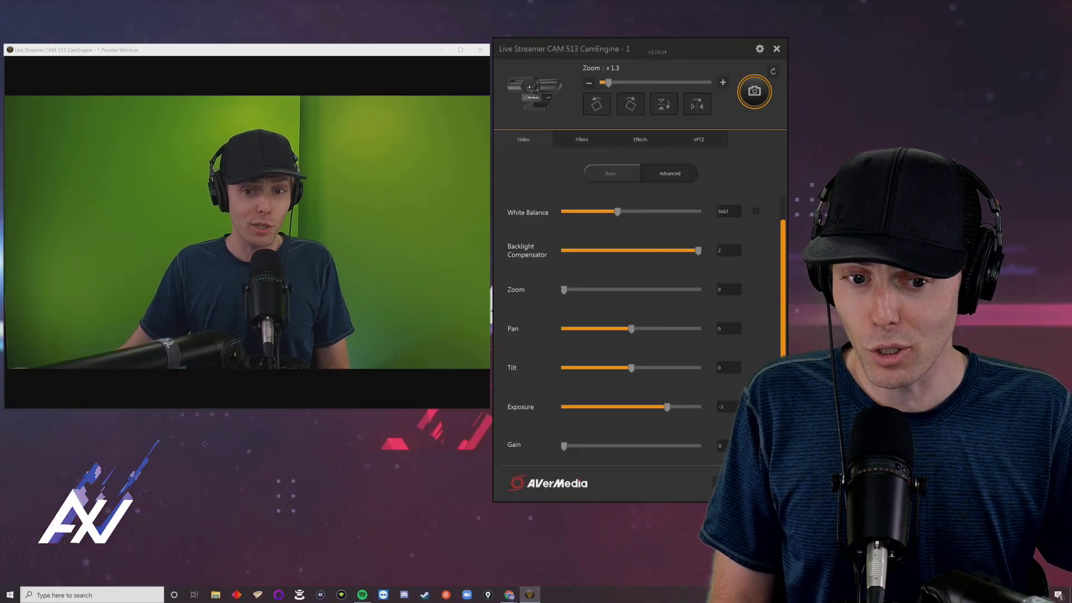
{"action": "left_click", "coordinate": [755, 406]}
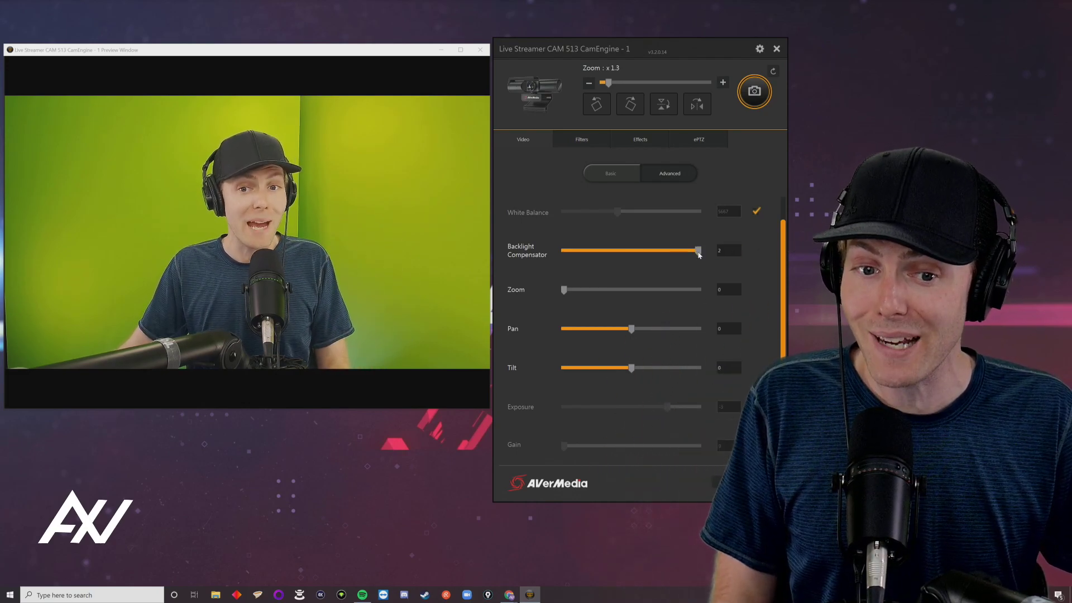
Try the Backlight Compensator at 0 and return it to its maximum of 2
{"action": "left_click", "coordinate": [628, 250]}
{"action": "left_click", "coordinate": [563, 251]}
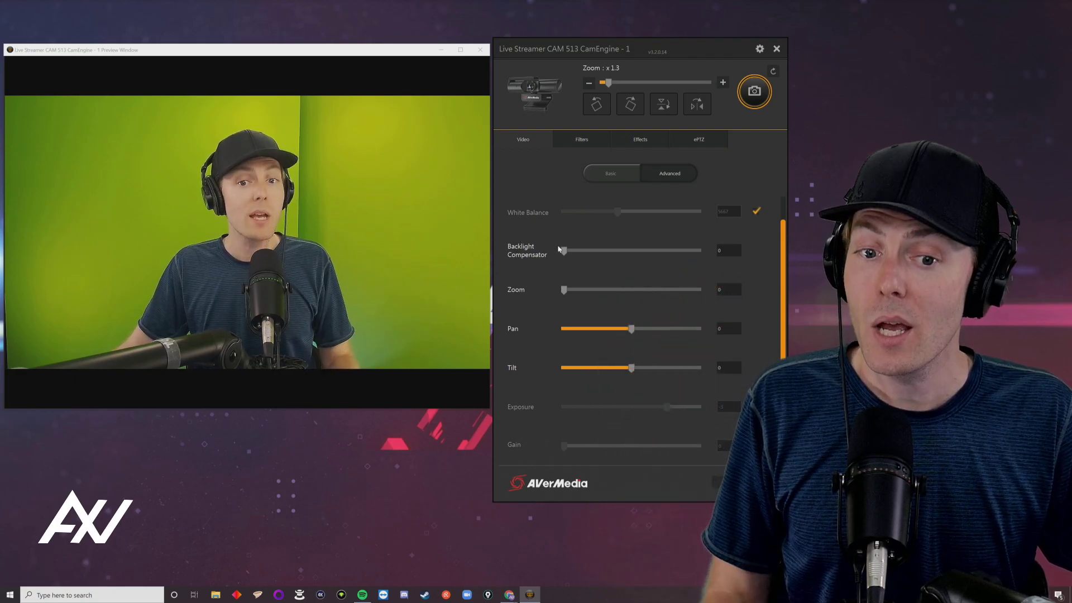
{"action": "left_click_drag", "start_coordinate": [565, 252], "coordinate": [700, 252]}
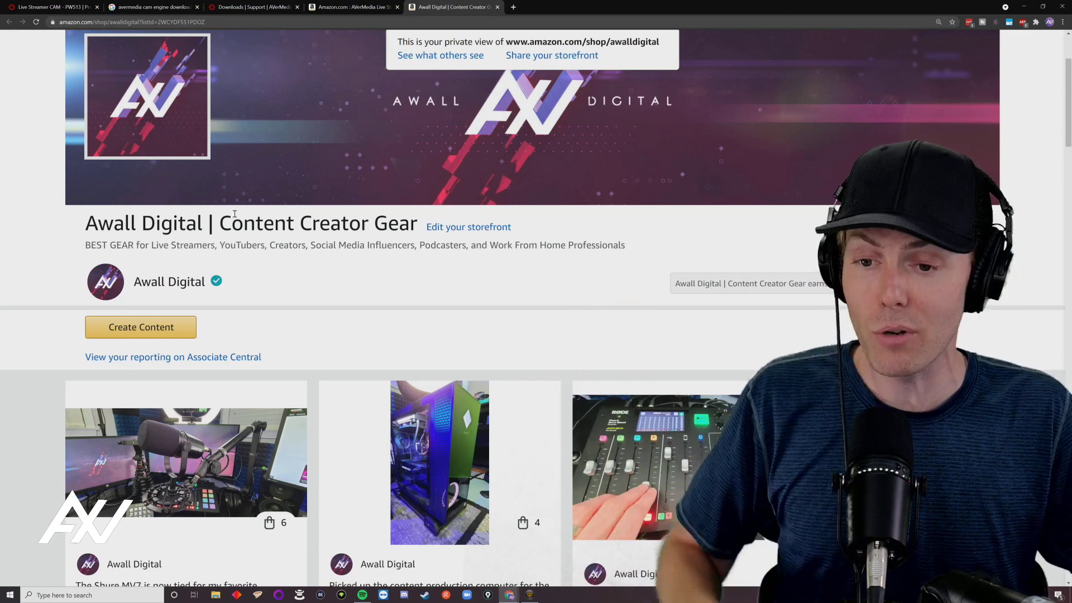
Look through the featured posts, videos and idea lists on the Awall Digital Amazon storefront in Chrome
{"action": "scroll", "coordinate": [235, 213], "scroll_direction": "down", "scroll_amount": 8}
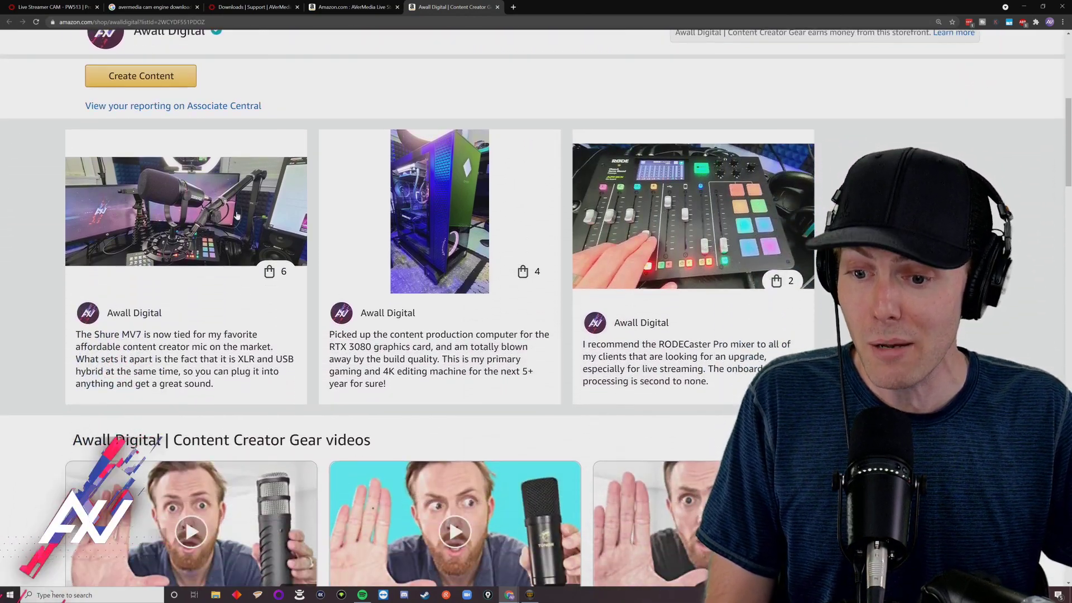
{"action": "scroll", "coordinate": [237, 215], "scroll_direction": "down", "scroll_amount": 3}
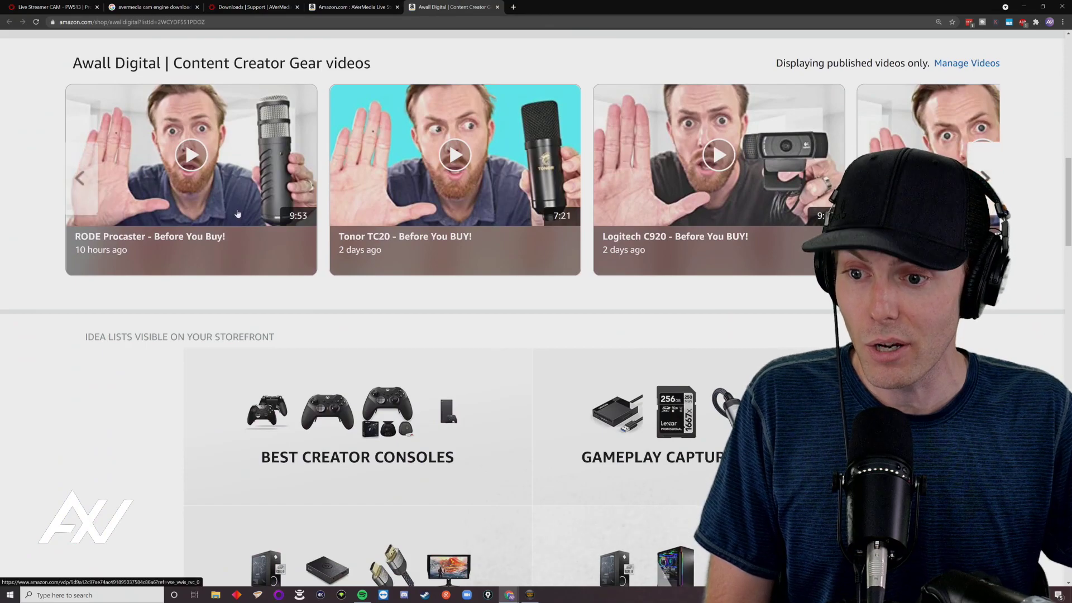
{"action": "scroll", "coordinate": [188, 181], "scroll_direction": "up", "scroll_amount": 2}
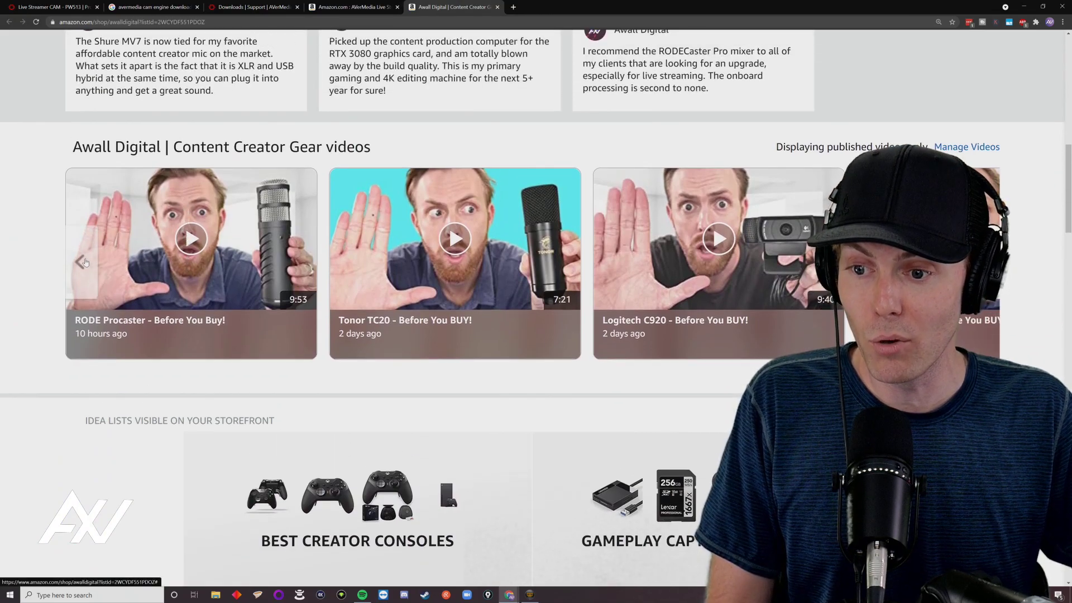
{"action": "scroll", "coordinate": [711, 226], "scroll_direction": "down", "scroll_amount": 5}
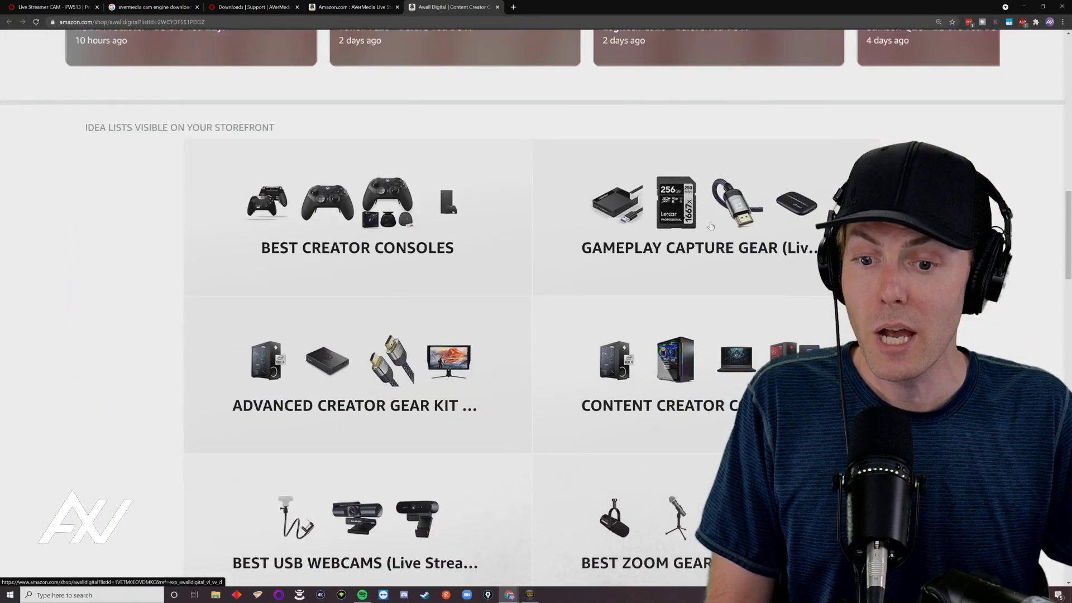
Open the Advanced Creator Gear Kit idea list and look over its products down to the storefront's livestream section
{"action": "scroll", "coordinate": [711, 225], "scroll_direction": "down", "scroll_amount": 2}
{"action": "left_click", "coordinate": [456, 228]}
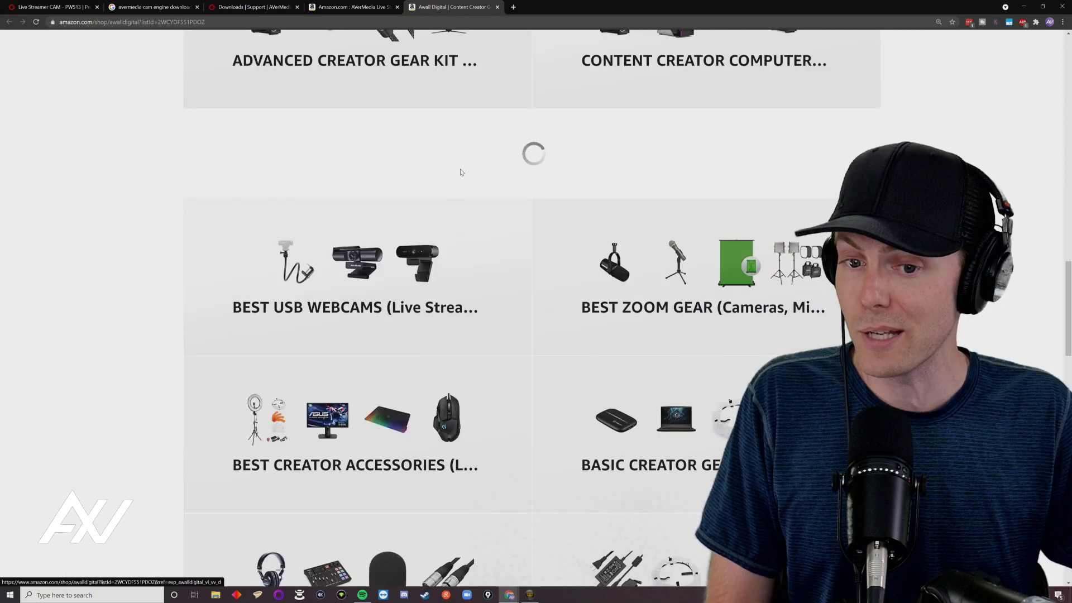
{"action": "scroll", "coordinate": [520, 222], "scroll_direction": "down", "scroll_amount": 4}
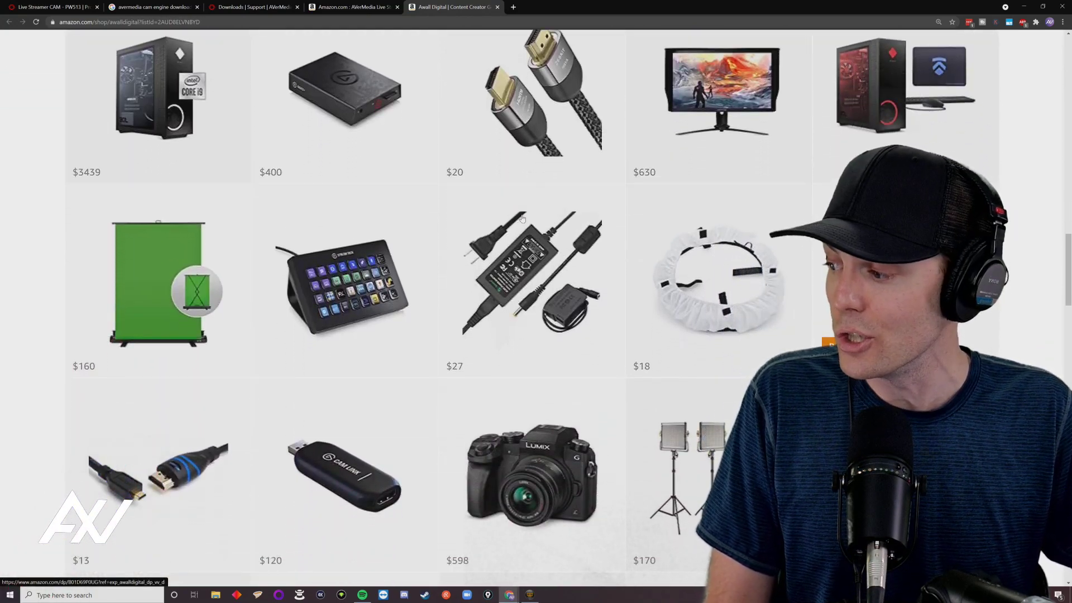
{"action": "scroll", "coordinate": [522, 218], "scroll_direction": "down", "scroll_amount": 20}
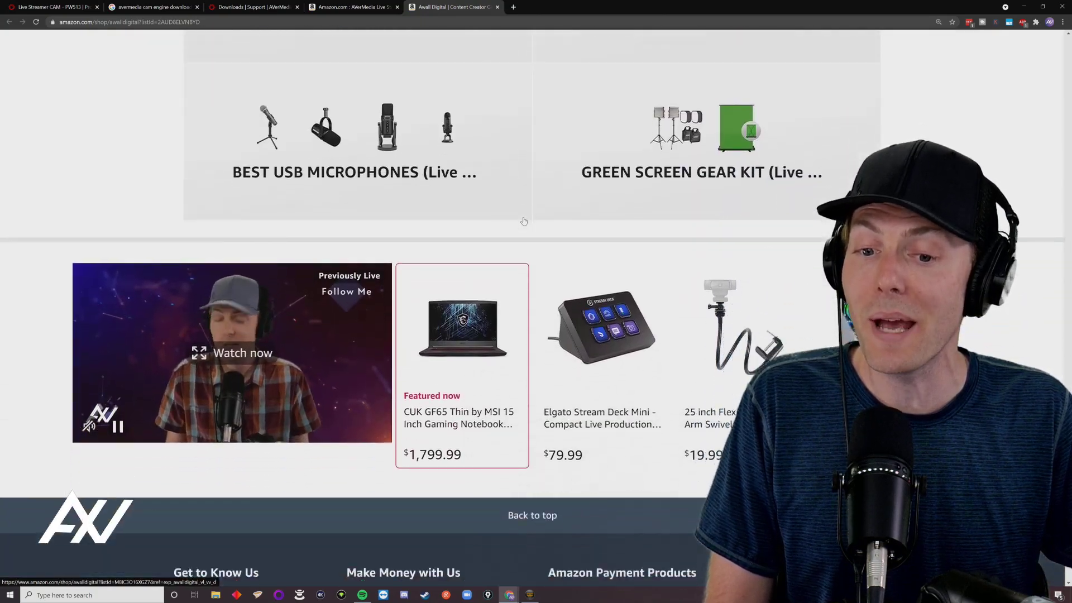
Open the recorded Best Gamer Gear Showcase livestream from the storefront and reveal its playback controls
{"action": "left_click", "coordinate": [269, 264]}
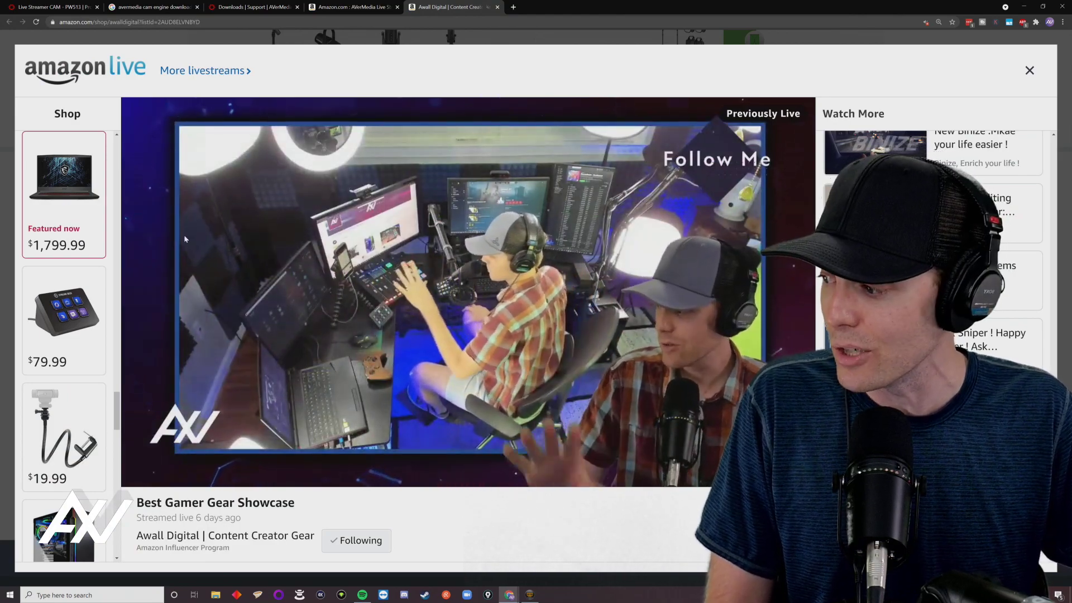
{"action": "mouse_move", "coordinate": [149, 141]}
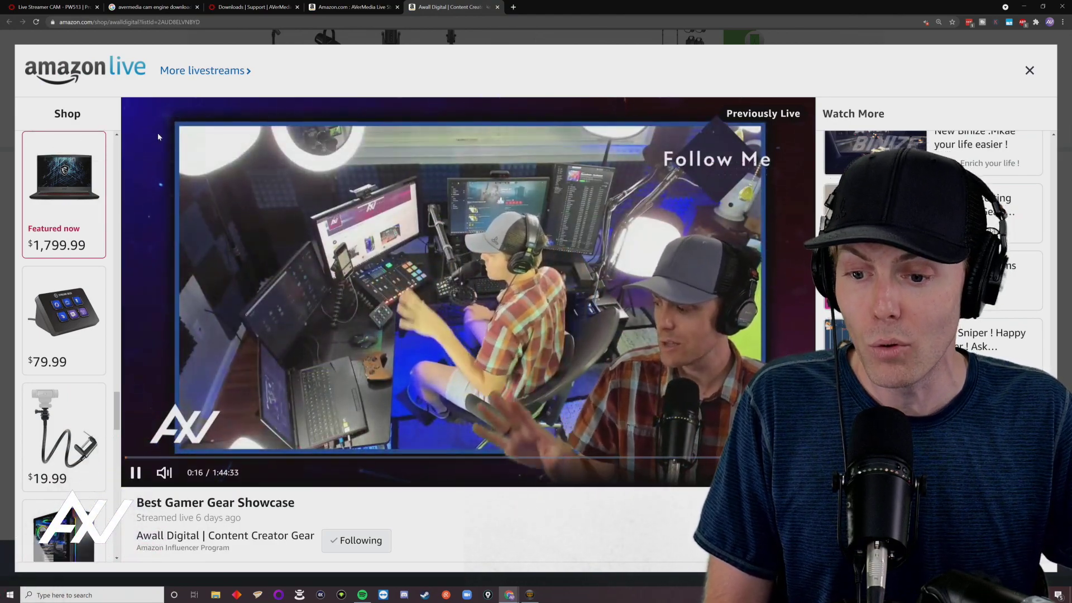